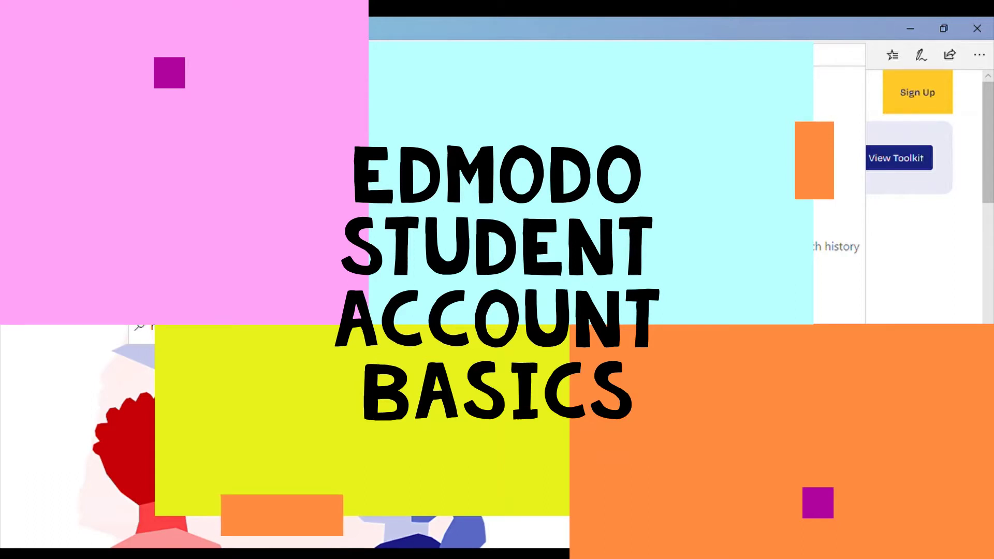
- Enter edmodo.com into the Edge address bar during the title card
type("dmodo")
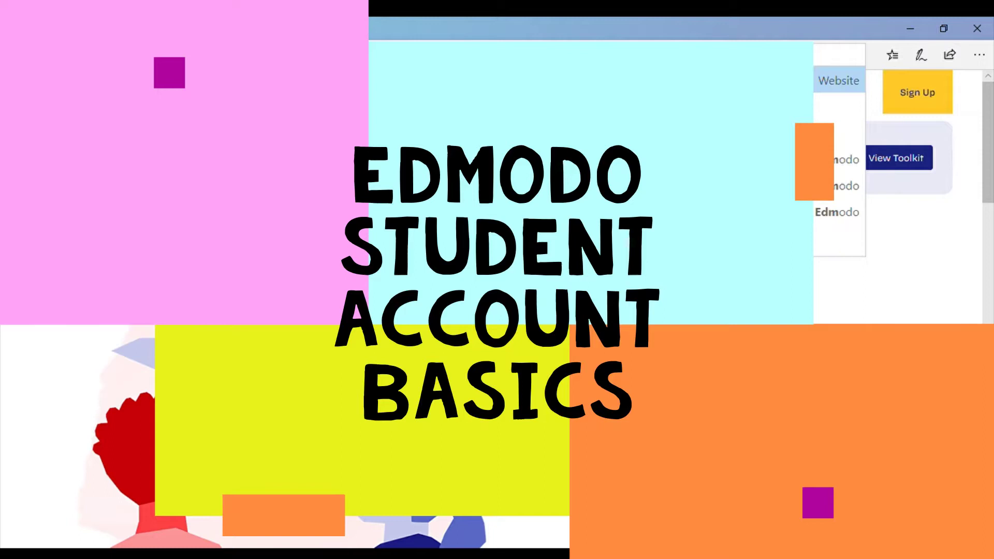
type(".com")
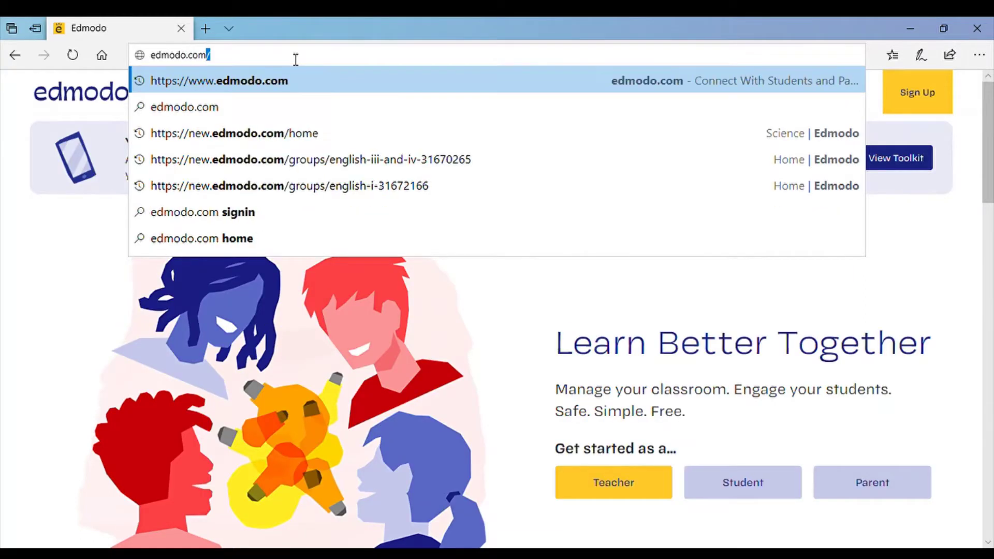
key("Return")
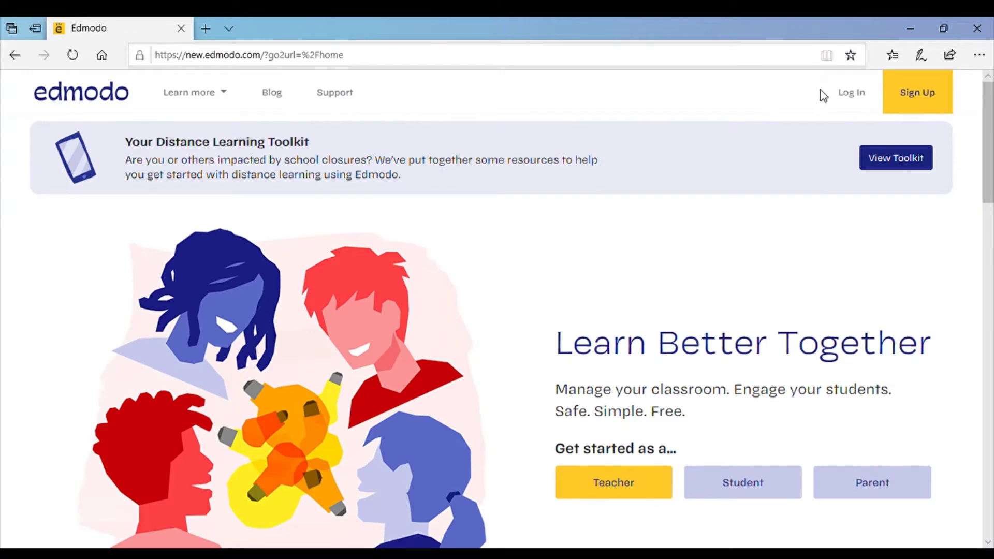
- Log in with the student username in place of the autofilled email and a retyped password
left_click(849, 91)
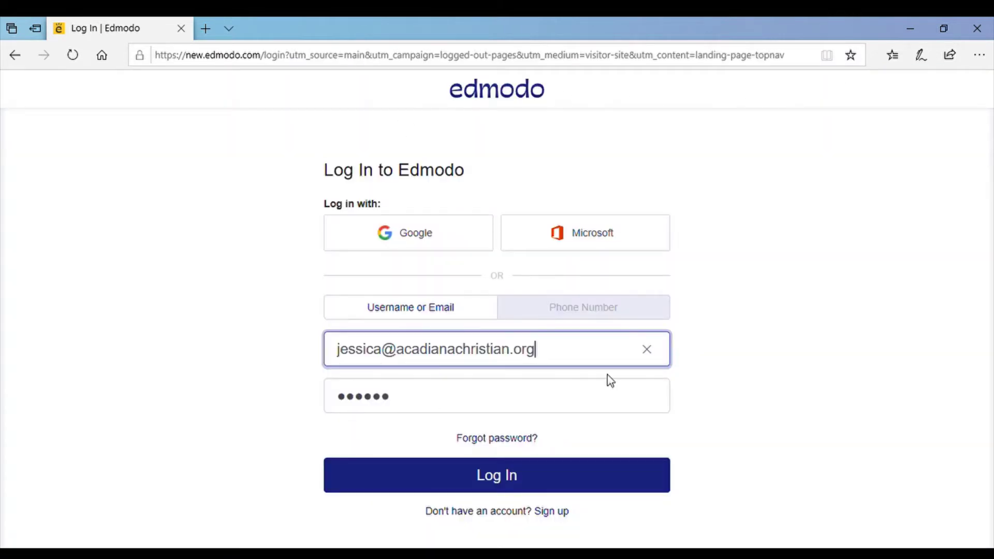
left_click(647, 351)
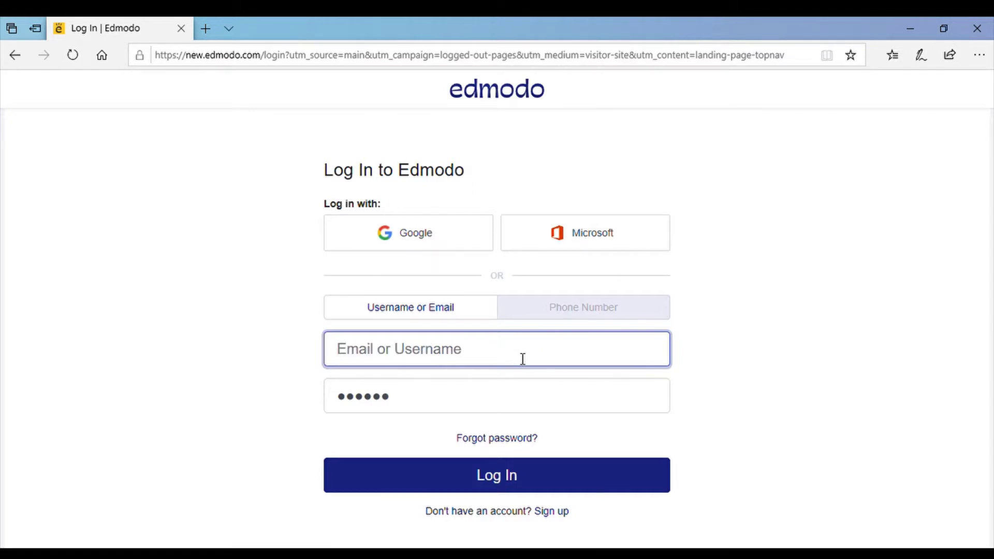
type("thisi")
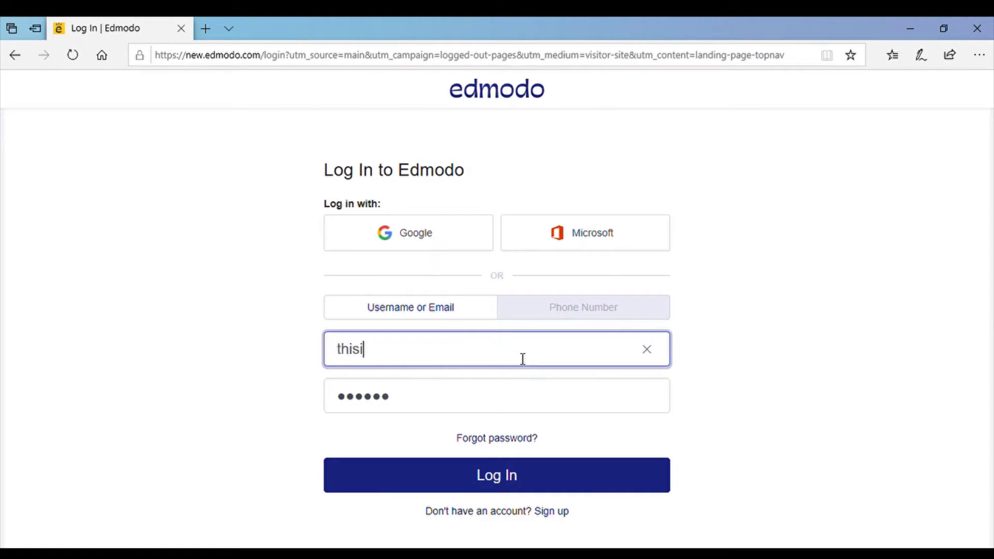
type("smynamerighthere")
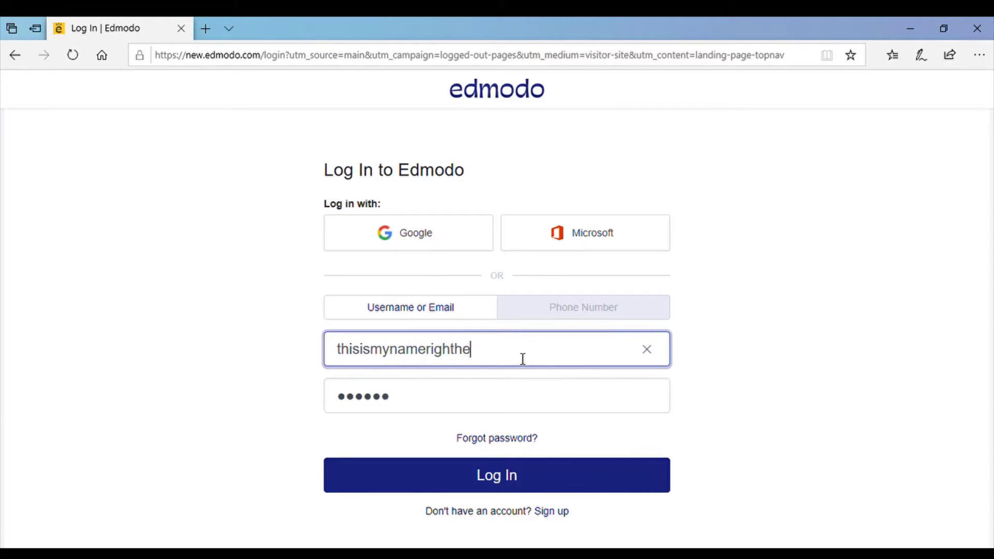
double_click(430, 401)
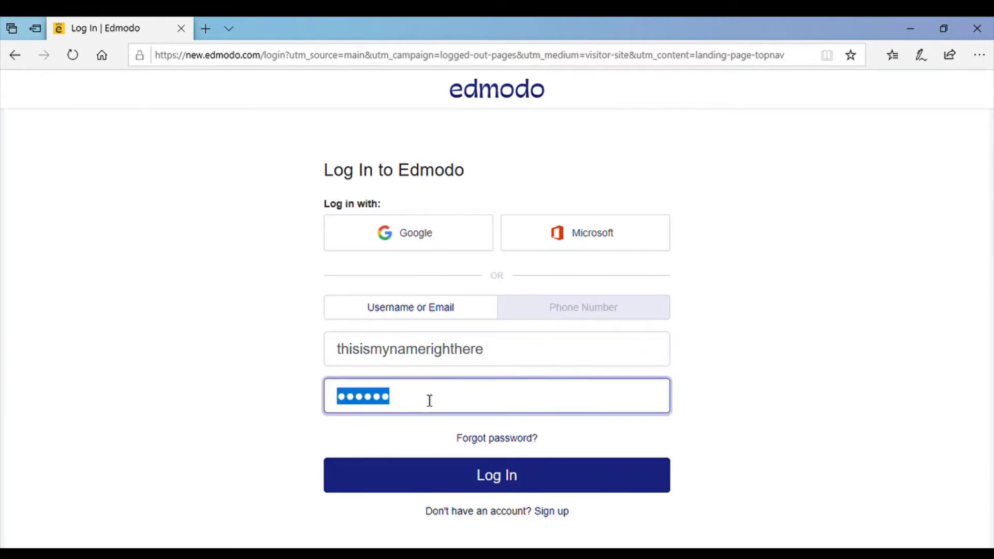
type("•••")
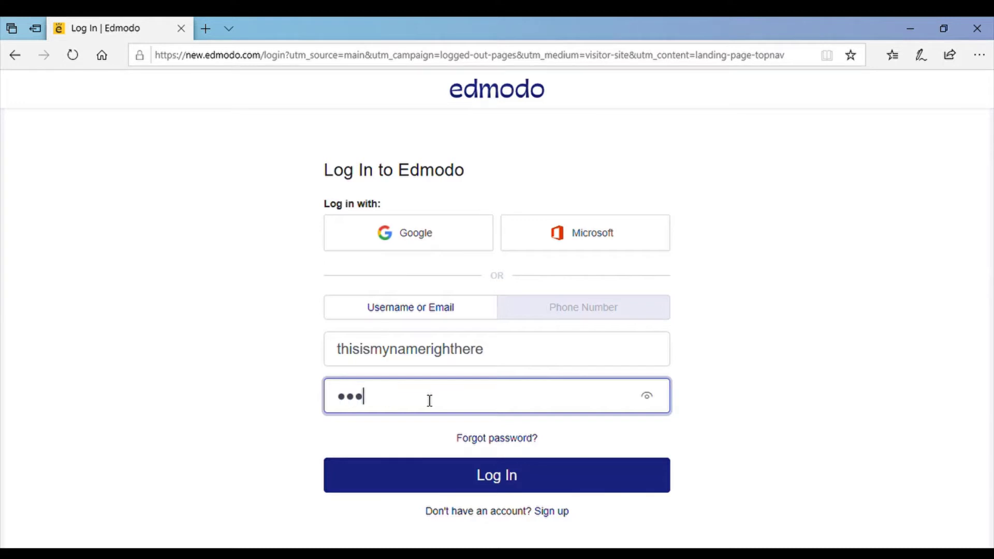
key("BackSpace")
key("BackSpace")
type("•••••••••••••••")
left_click(494, 487)
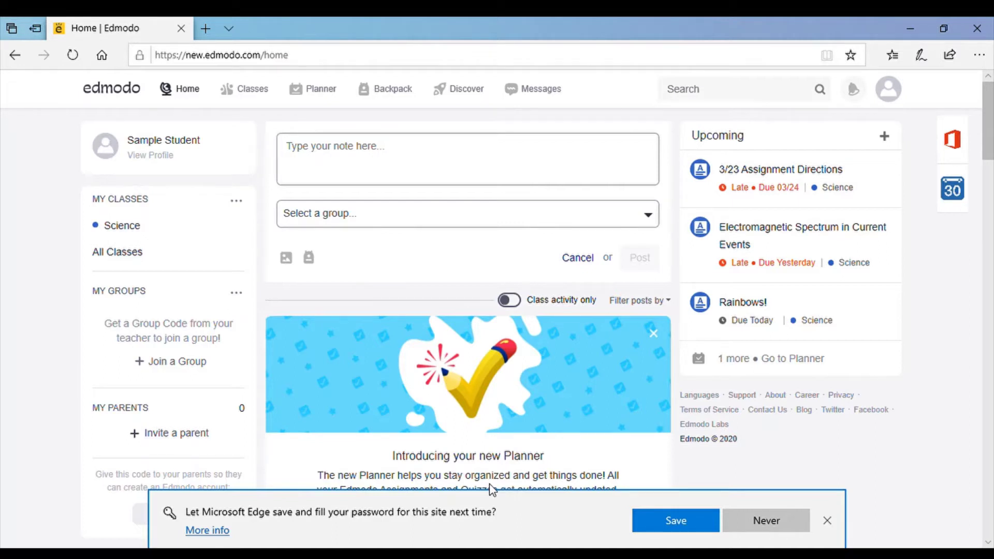
- Dismiss Edge's offer to save the password
left_click(828, 521)
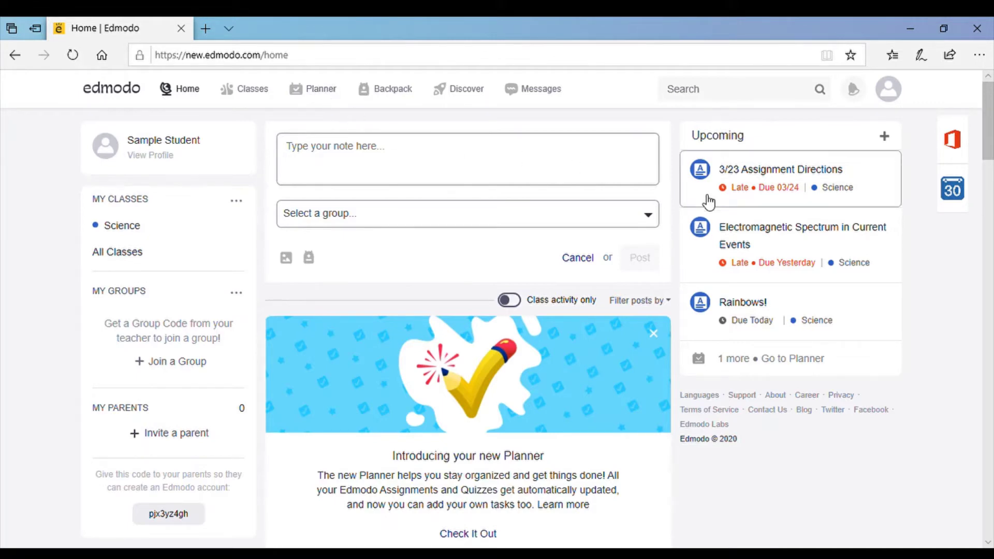
- Open the overdue 3/23 Assignment Directions task from the Planner
left_click(797, 363)
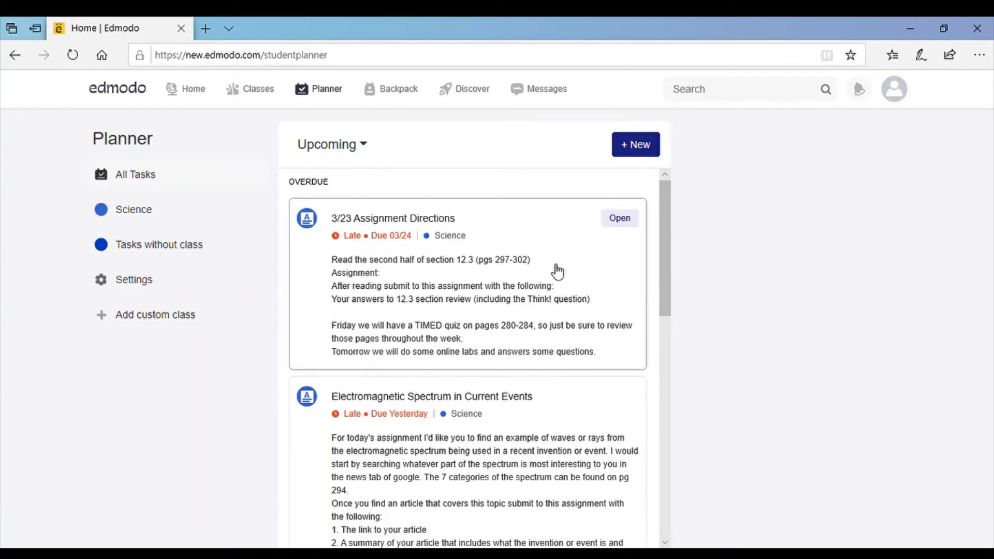
left_click(618, 222)
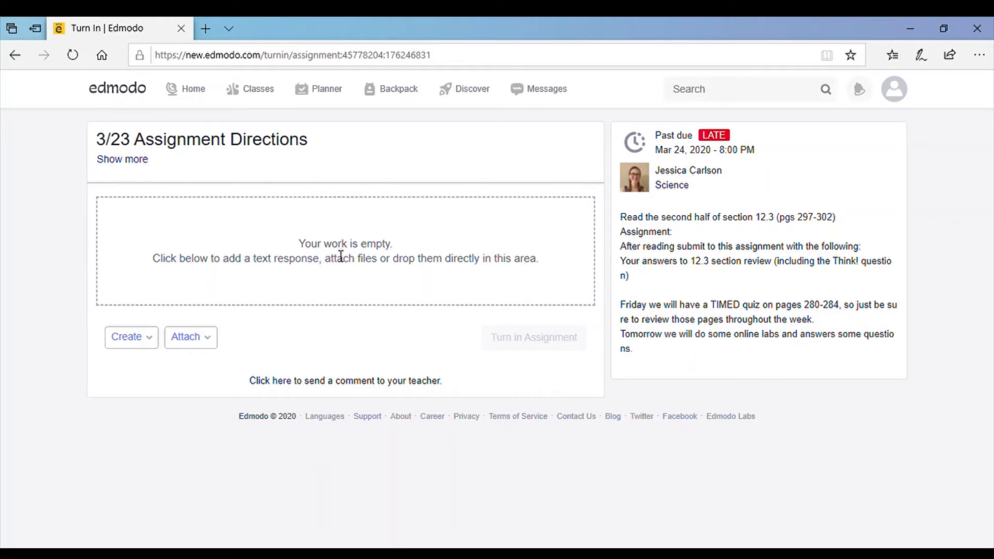
- Add the text response 'This is my response.' and turn in the 3/23 assignment
left_click(150, 340)
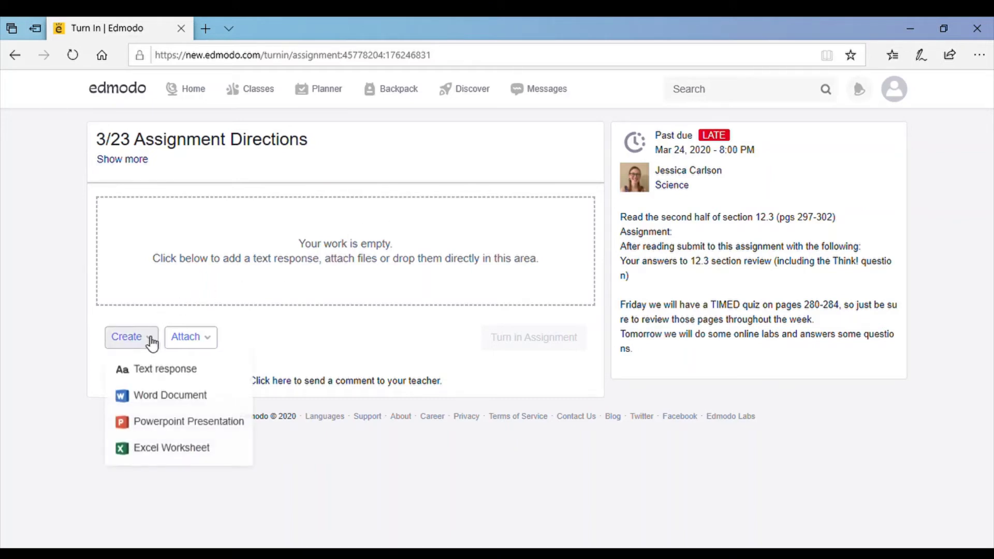
left_click(156, 370)
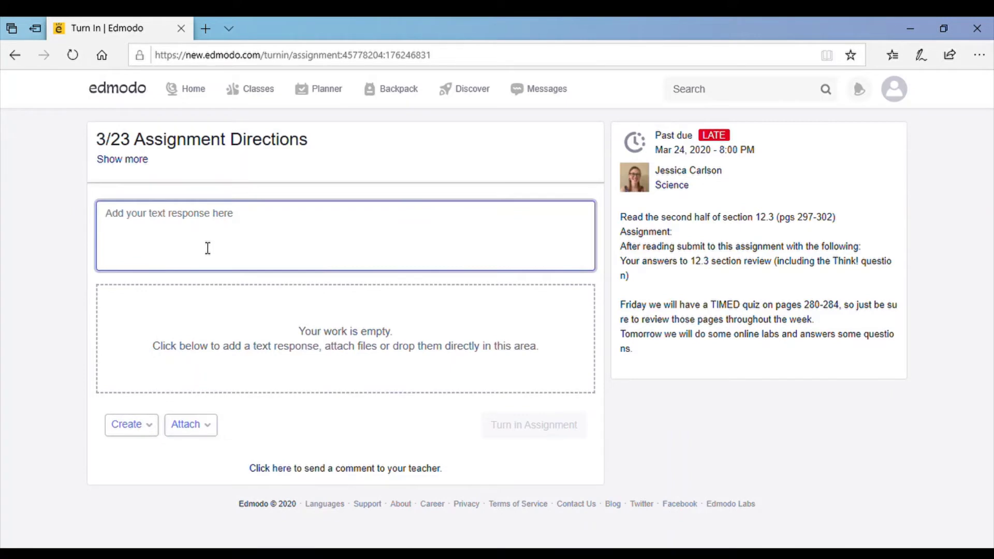
type("This is my response.")
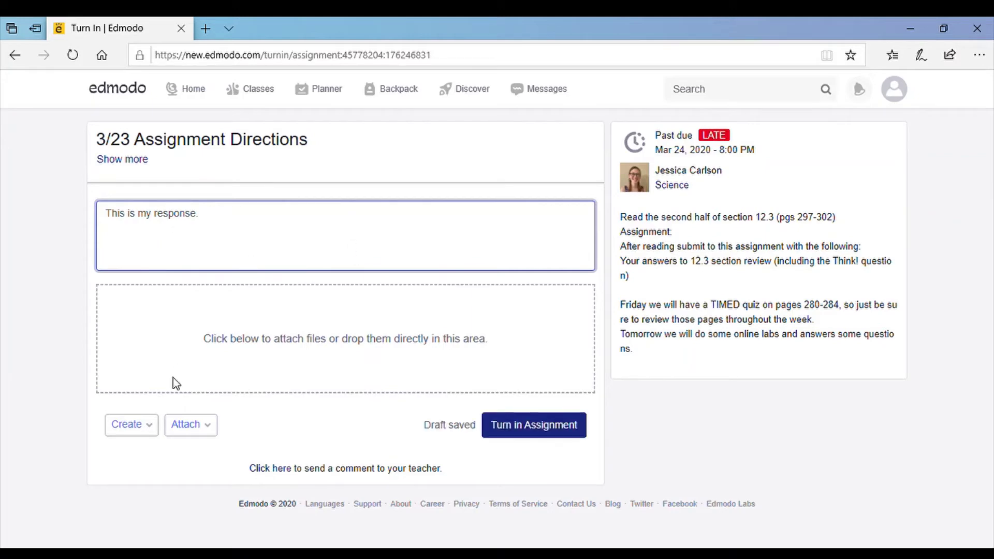
left_click(136, 434)
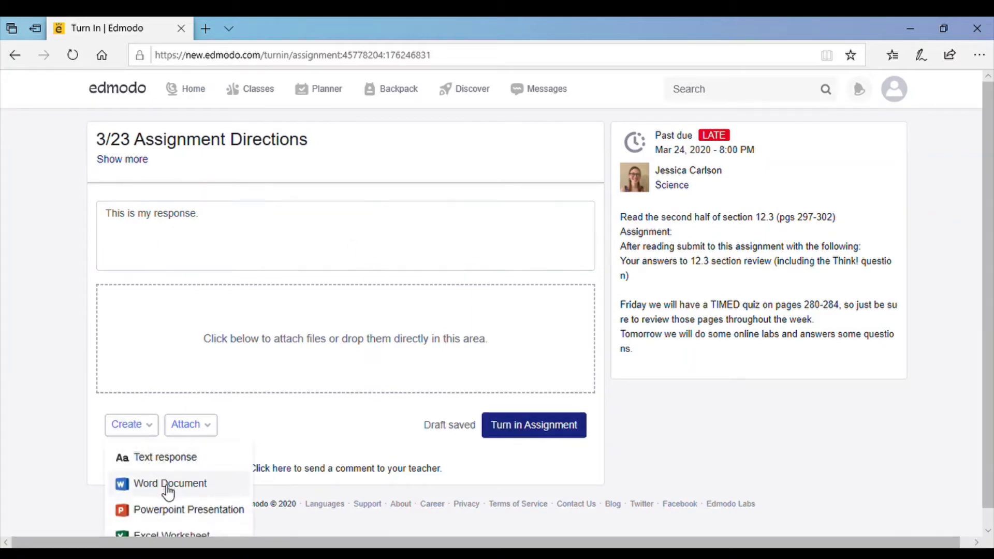
left_click(190, 425)
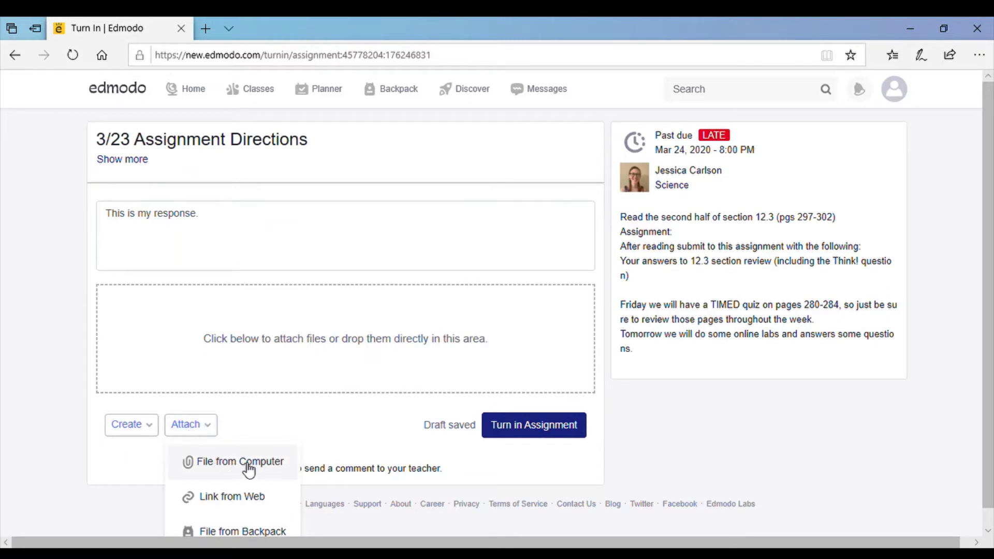
left_click(221, 349)
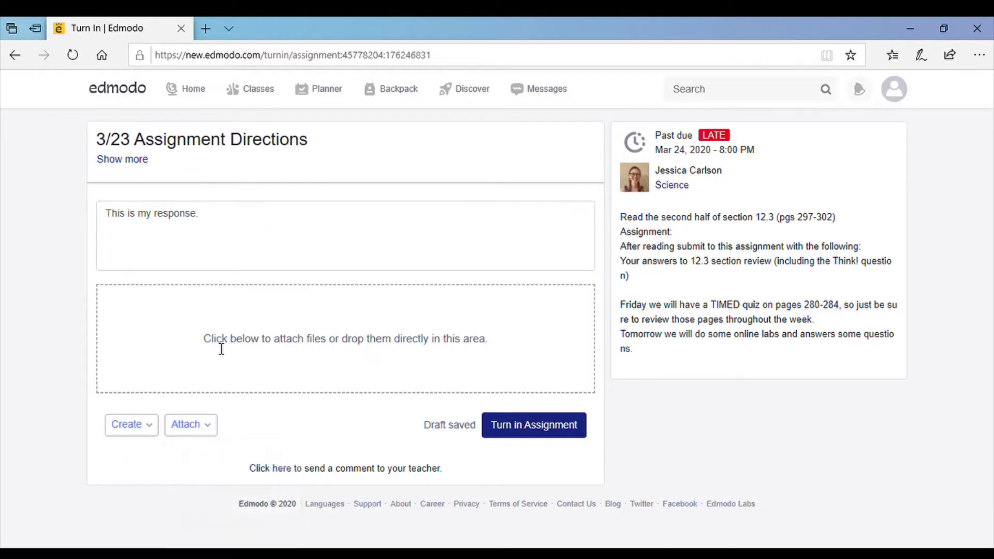
left_click(523, 429)
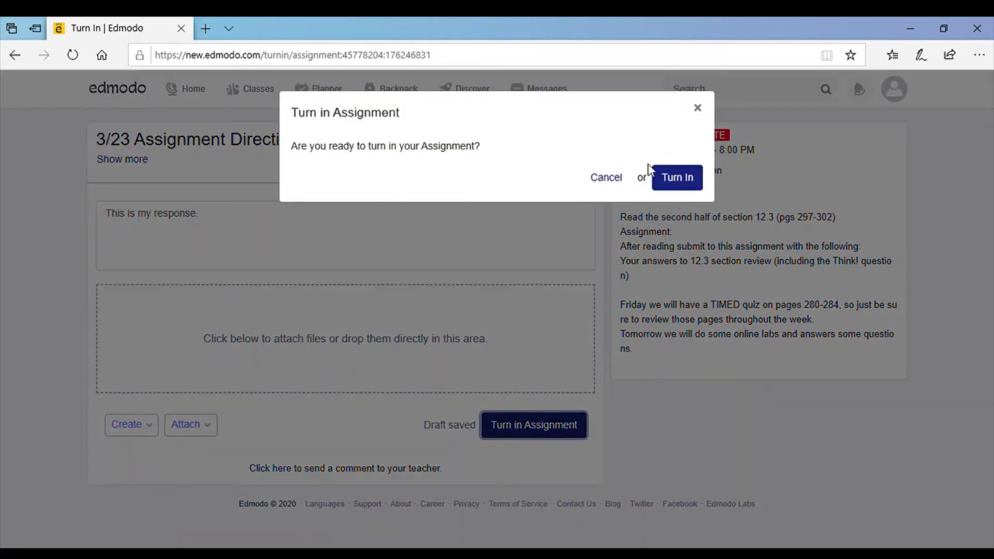
left_click(667, 187)
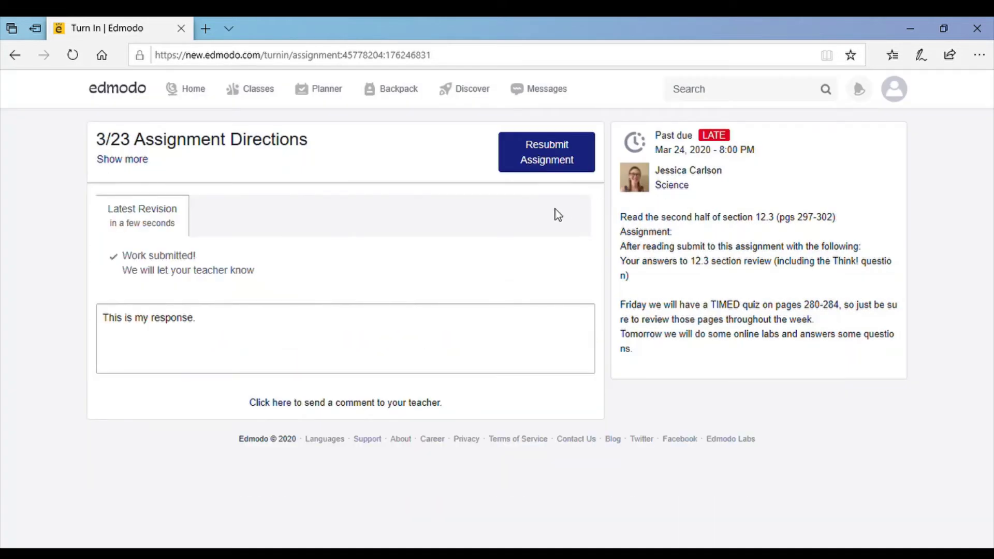
- Filter the Planner to completed Science tasks, then switch back to Upcoming tasks
left_click(317, 97)
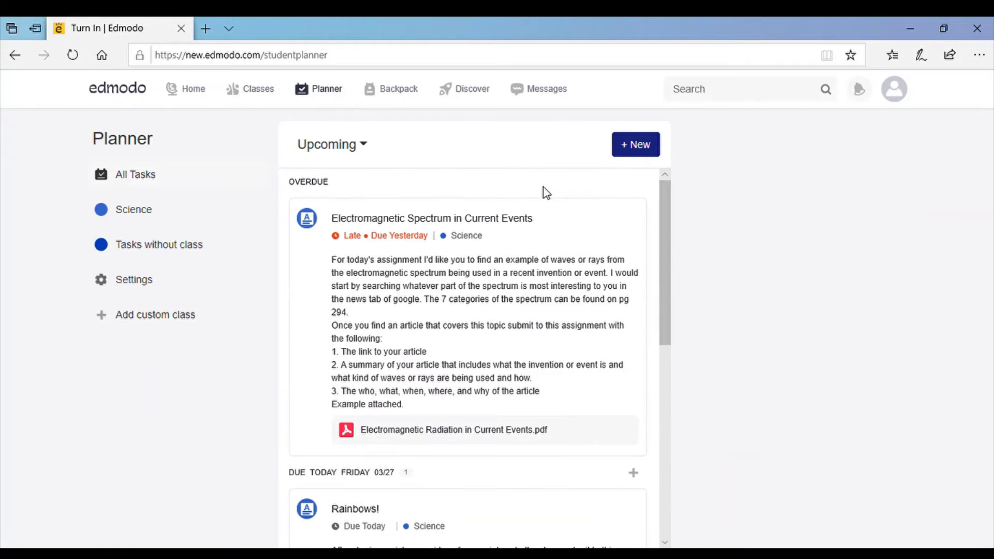
left_click(364, 145)
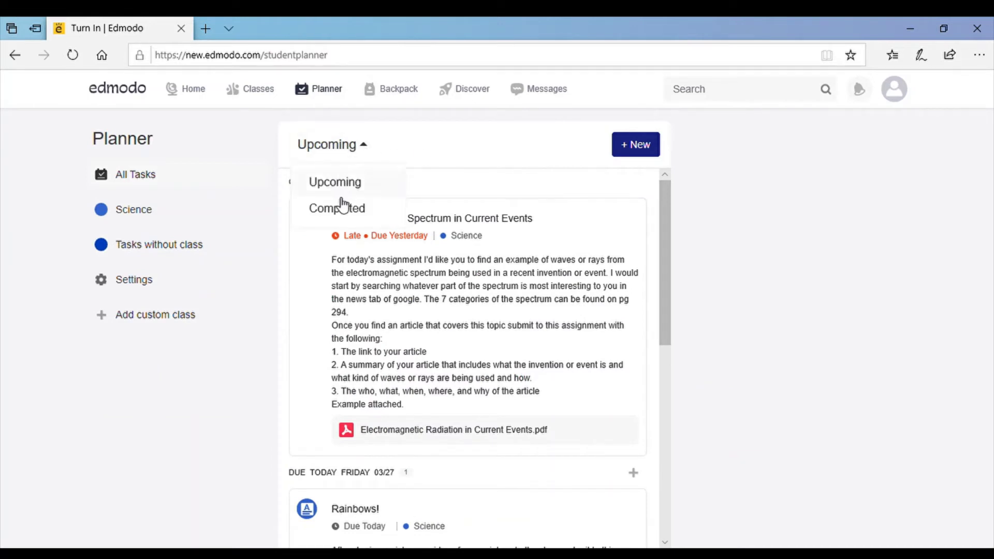
left_click(344, 213)
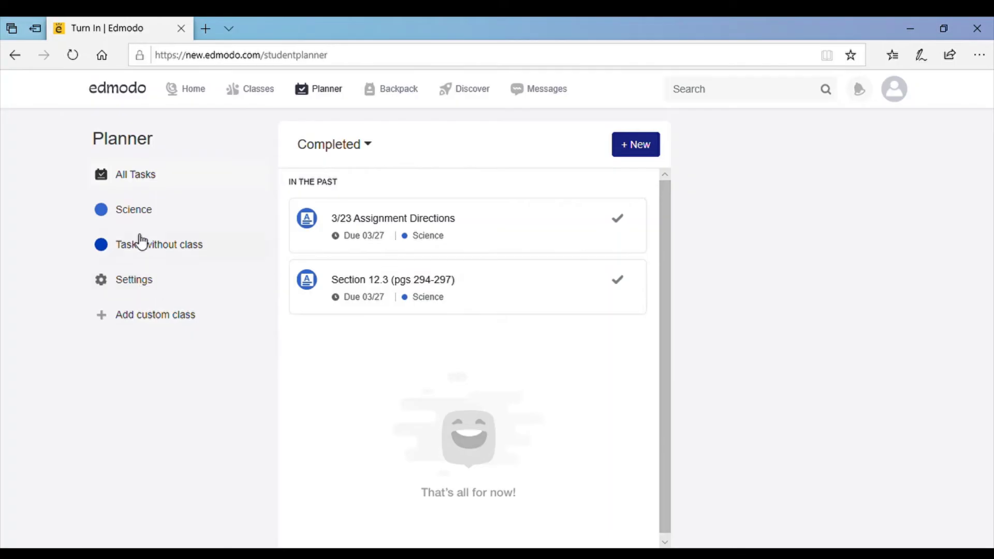
left_click(139, 212)
left_click(357, 148)
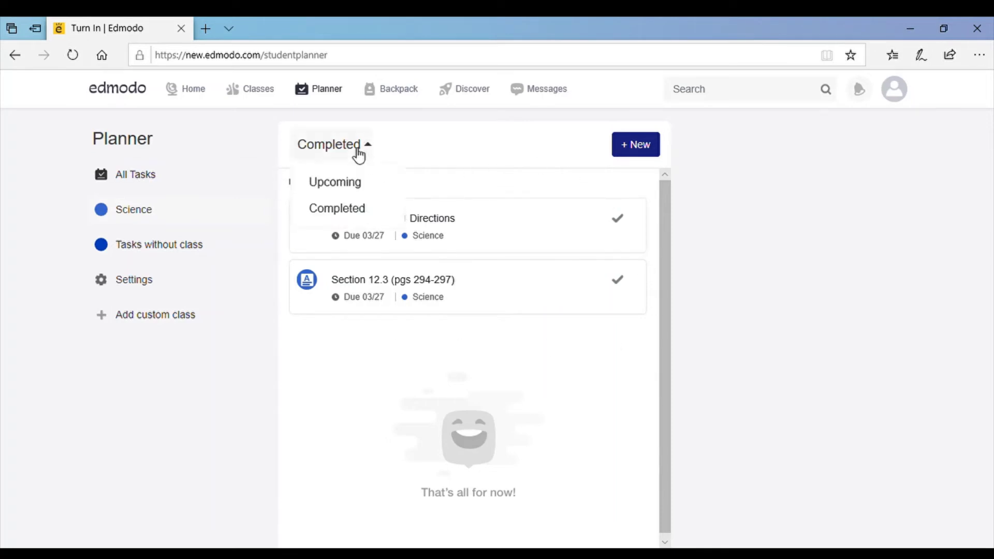
left_click(354, 184)
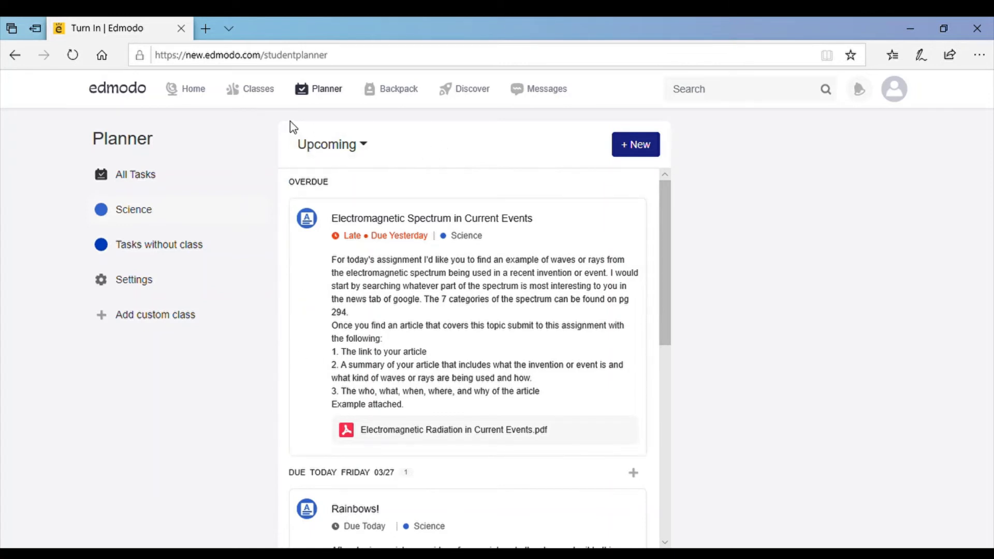
- Go from Home to the My Classes page
left_click(201, 97)
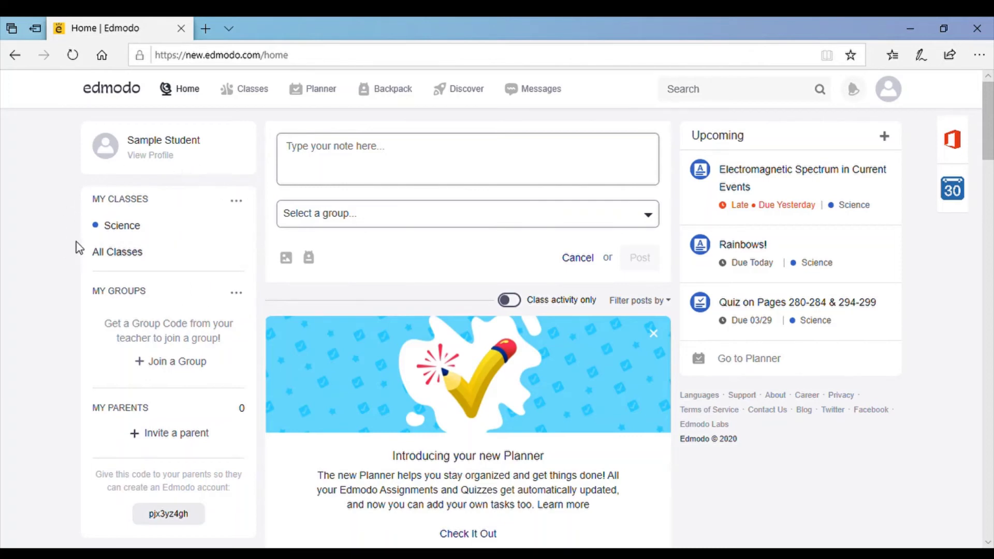
mouse_move(254, 92)
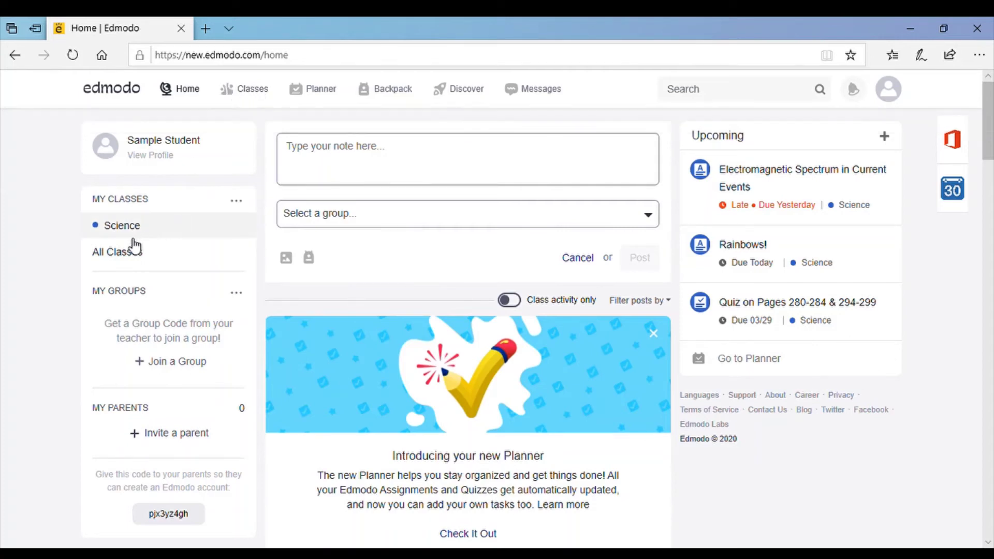
left_click(259, 94)
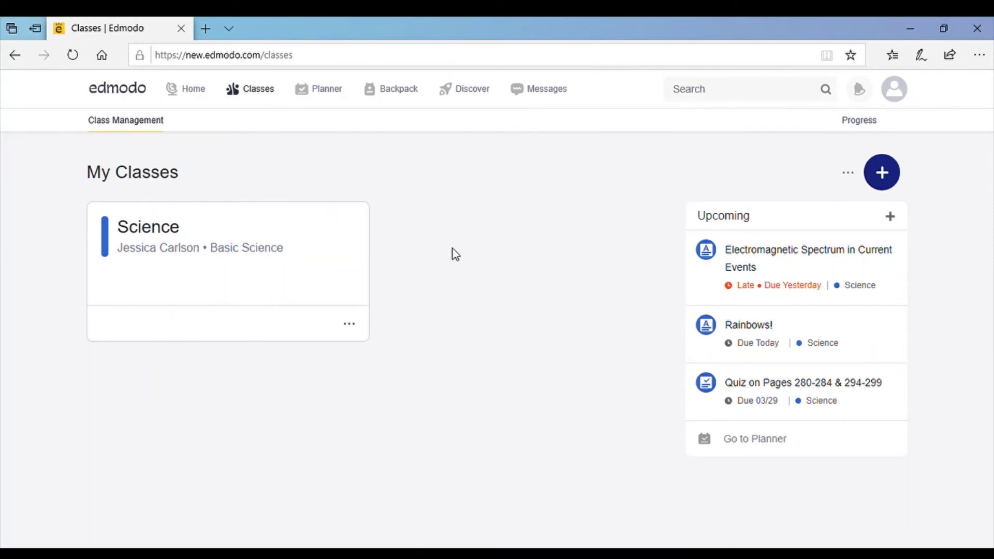
- Open the Join Class form to check the Code field, then close it without joining
left_click(894, 180)
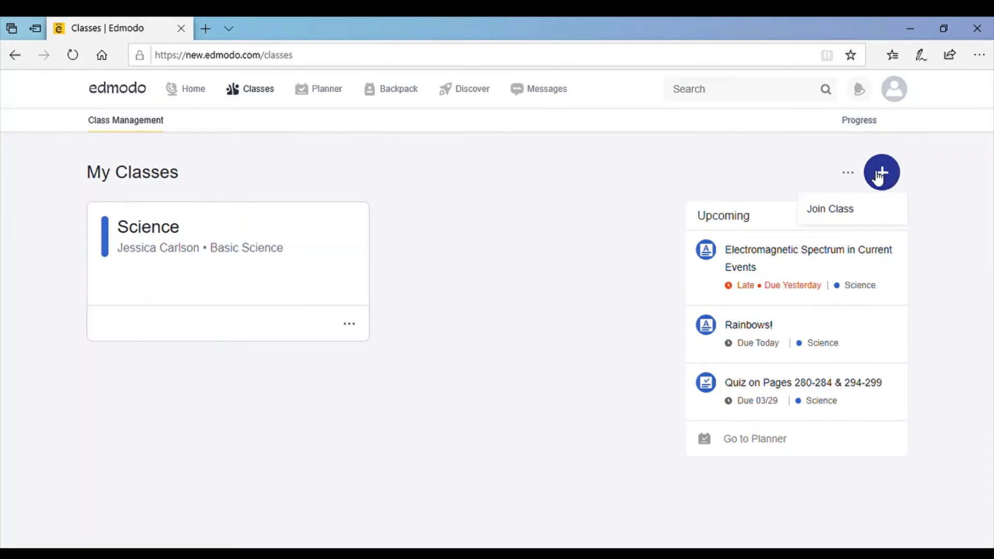
left_click(838, 212)
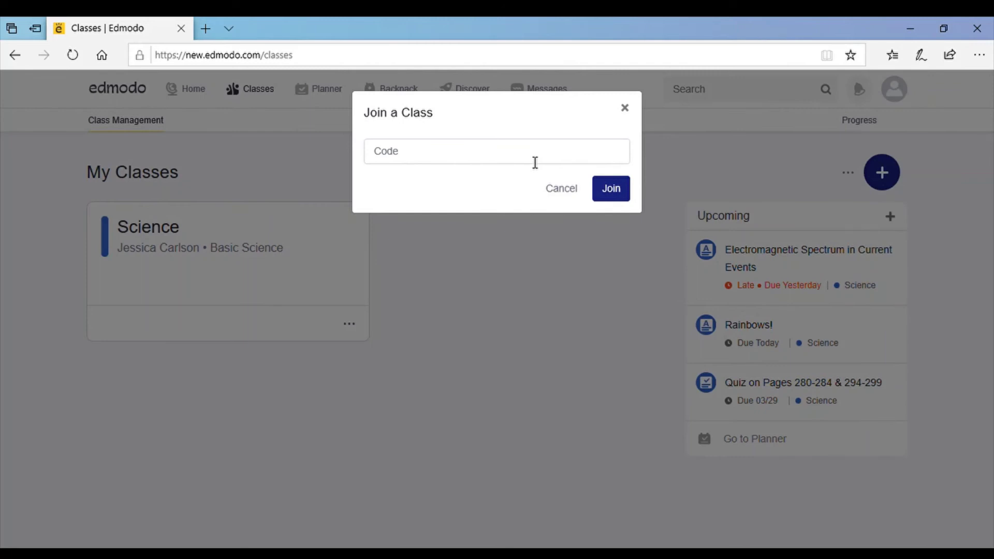
left_click(535, 162)
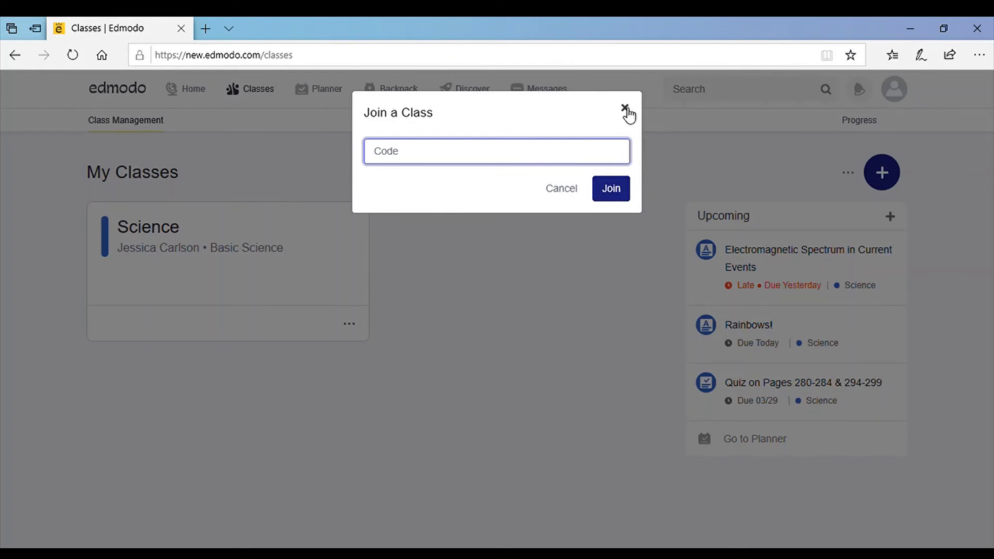
left_click(626, 109)
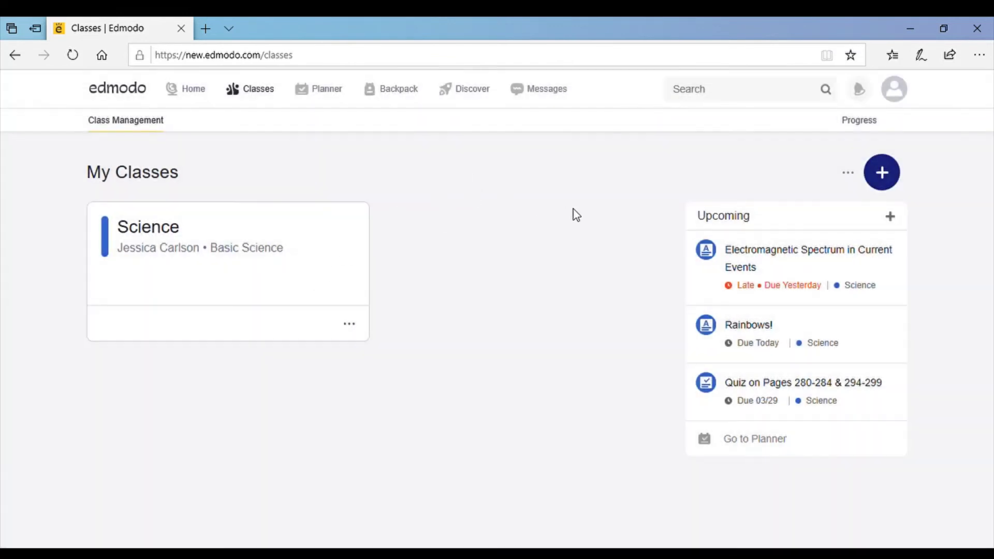
- On the Home feed, open and dismiss the Invite a parent form, then scroll back up
left_click(183, 93)
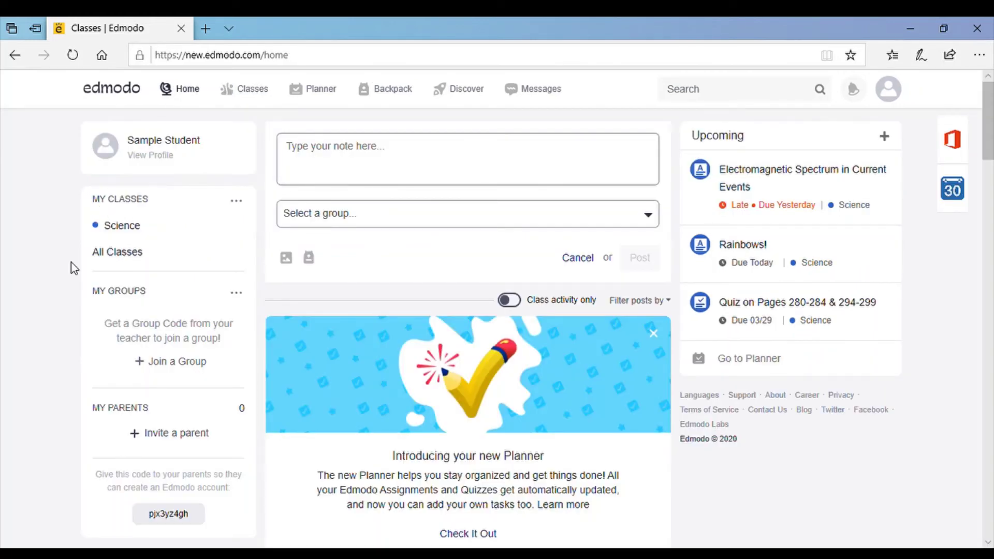
scroll(71, 262, "down", 3)
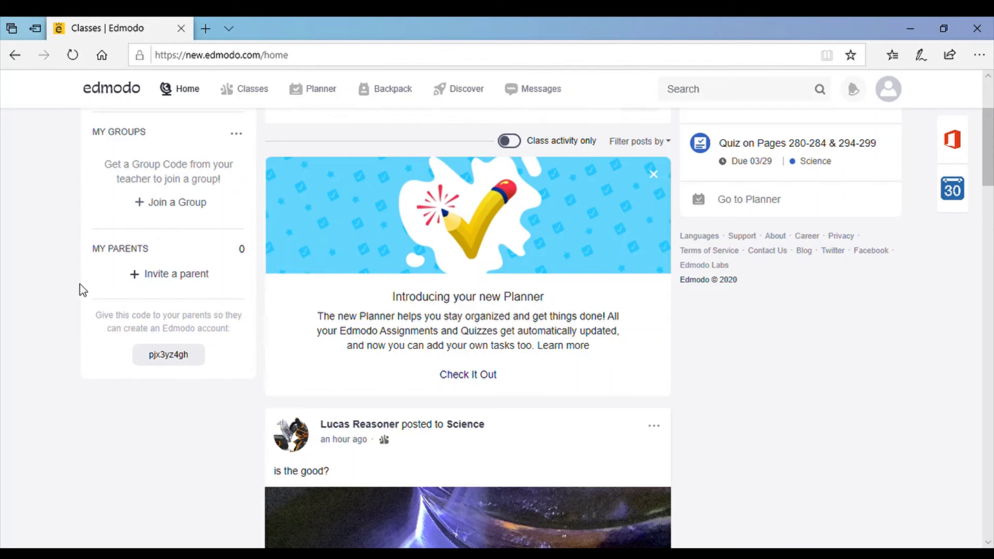
left_click(186, 288)
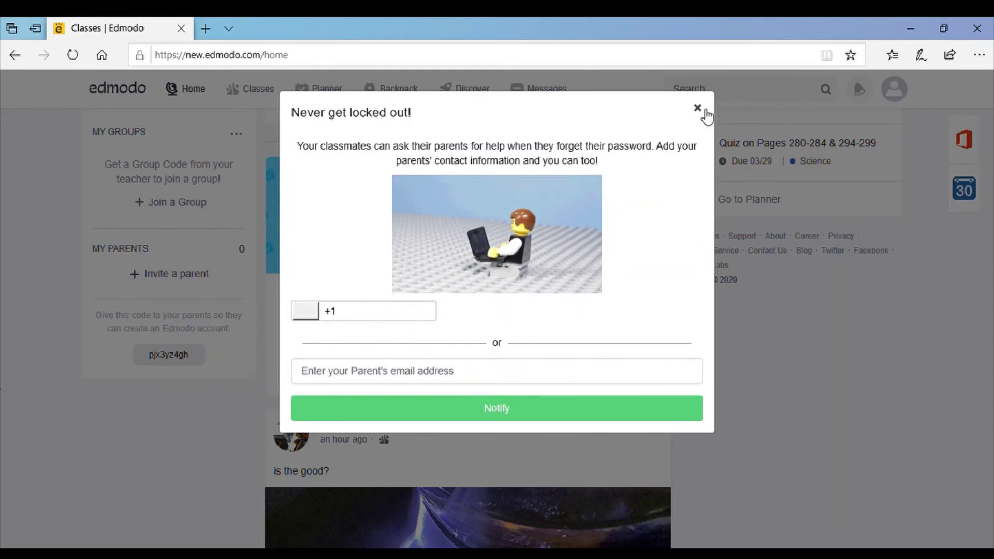
left_click(705, 112)
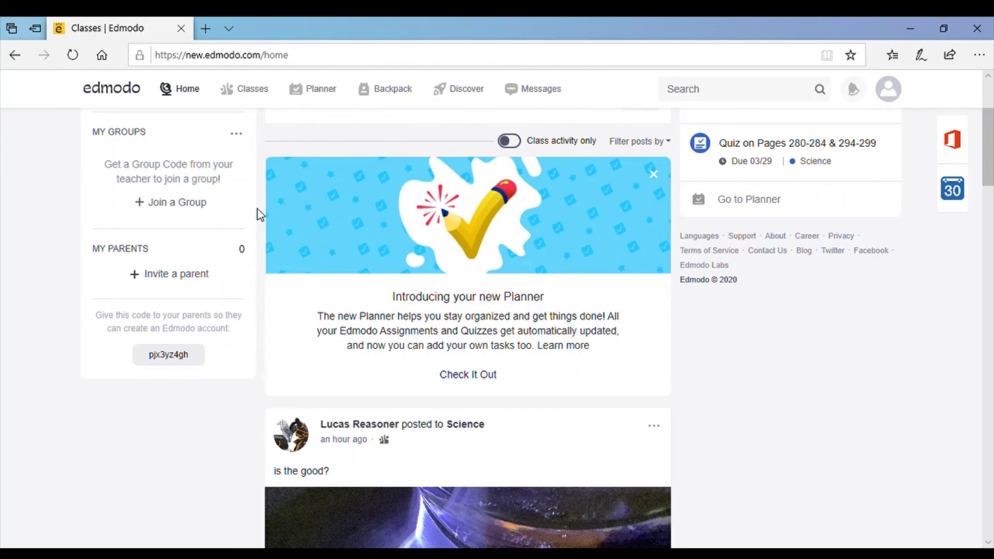
scroll(257, 210, "up", 3)
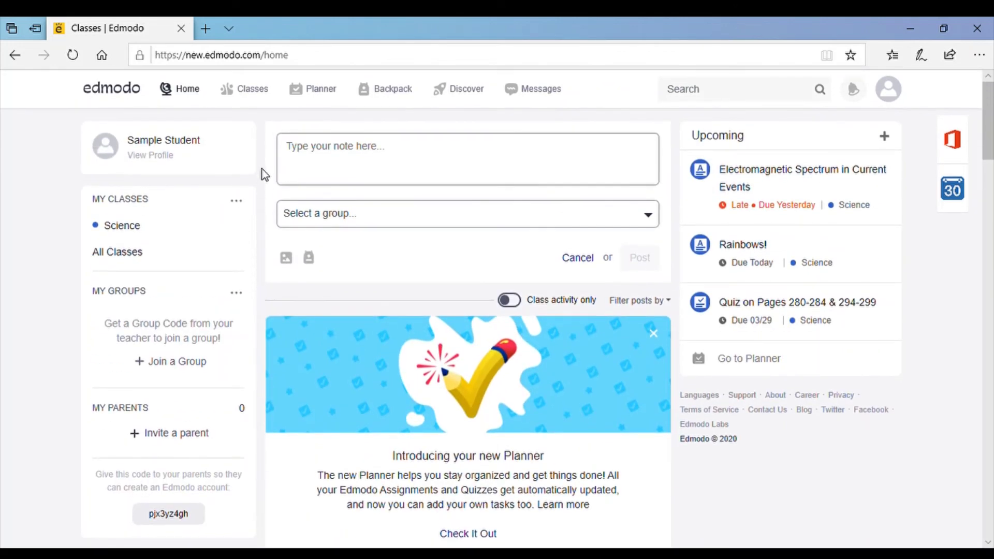
- Write the note 'Type you post here.' and address it to the Science class
left_click(363, 219)
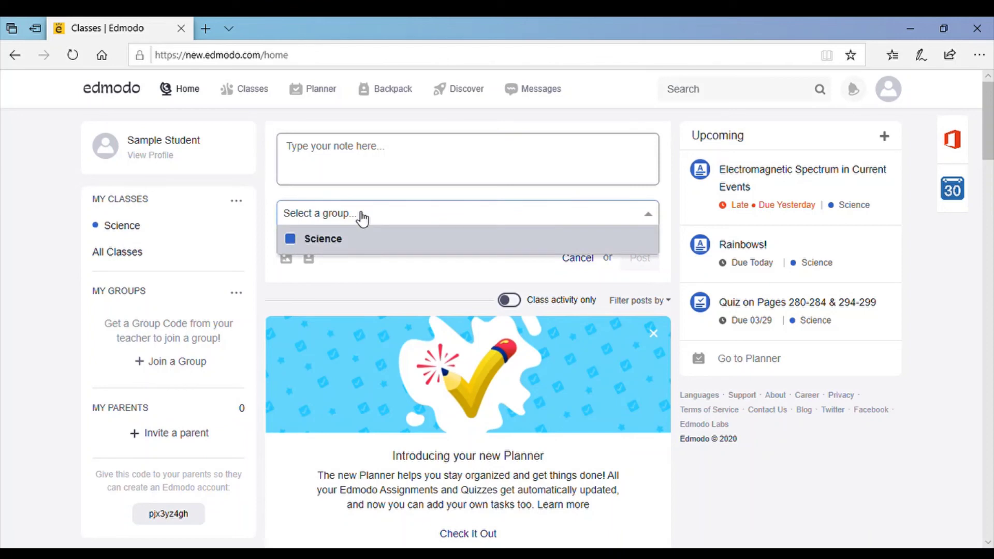
left_click(362, 161)
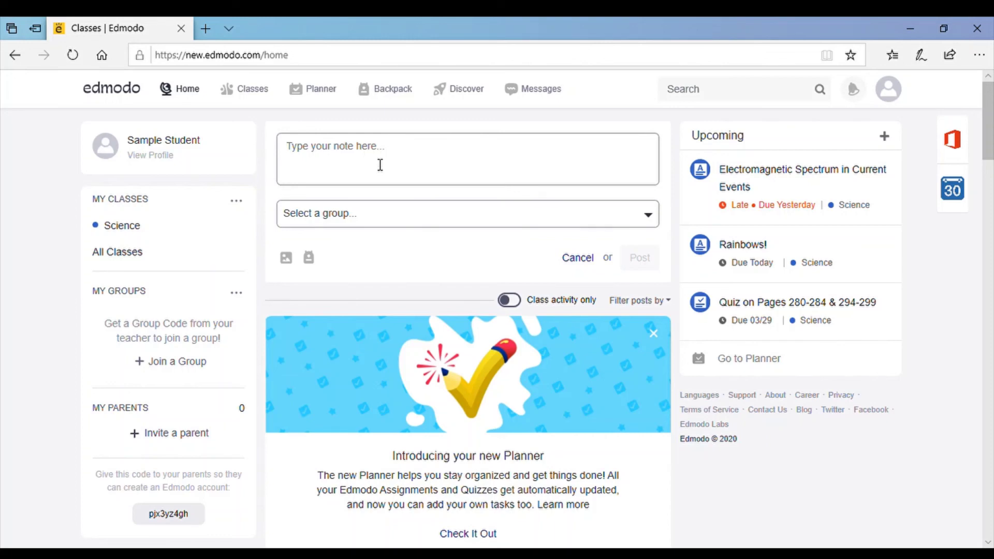
type("Type you post here.")
left_click(378, 216)
left_click(357, 242)
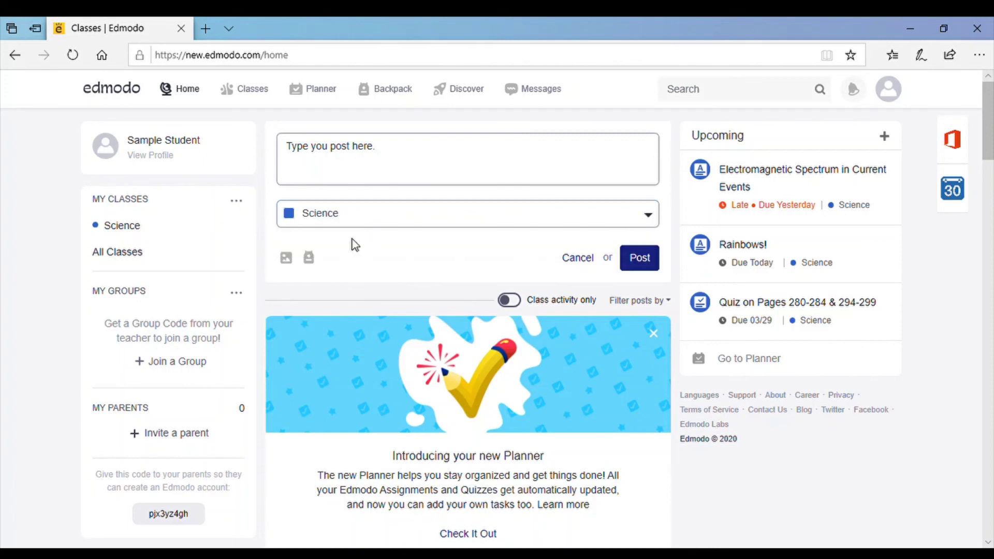